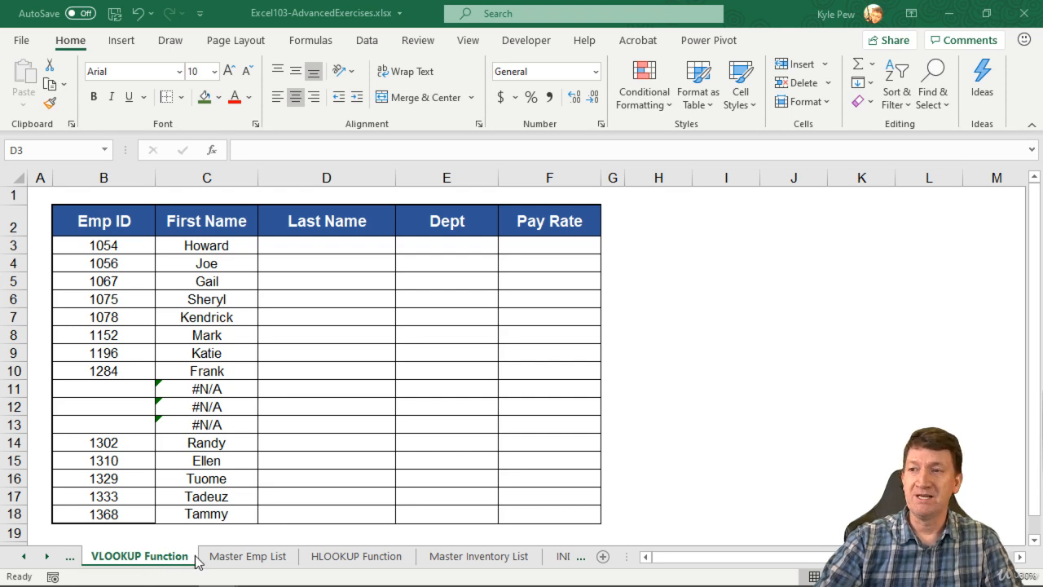
Step: Examine the employee table on the Master Emp List sheet and compare it with the Emp ID column on the VLOOKUP Function sheet
{"action": "left_click", "coordinate": [232, 557]}
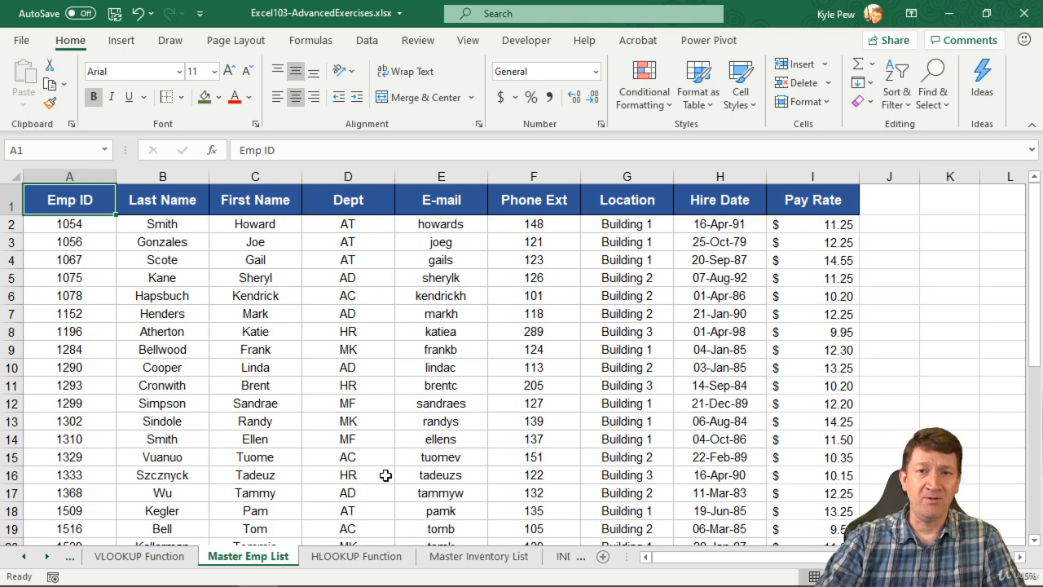
{"action": "scroll", "coordinate": [384, 468], "scroll_direction": "down", "scroll_amount": 10}
{"action": "scroll", "coordinate": [383, 463], "scroll_direction": "up", "scroll_amount": 2}
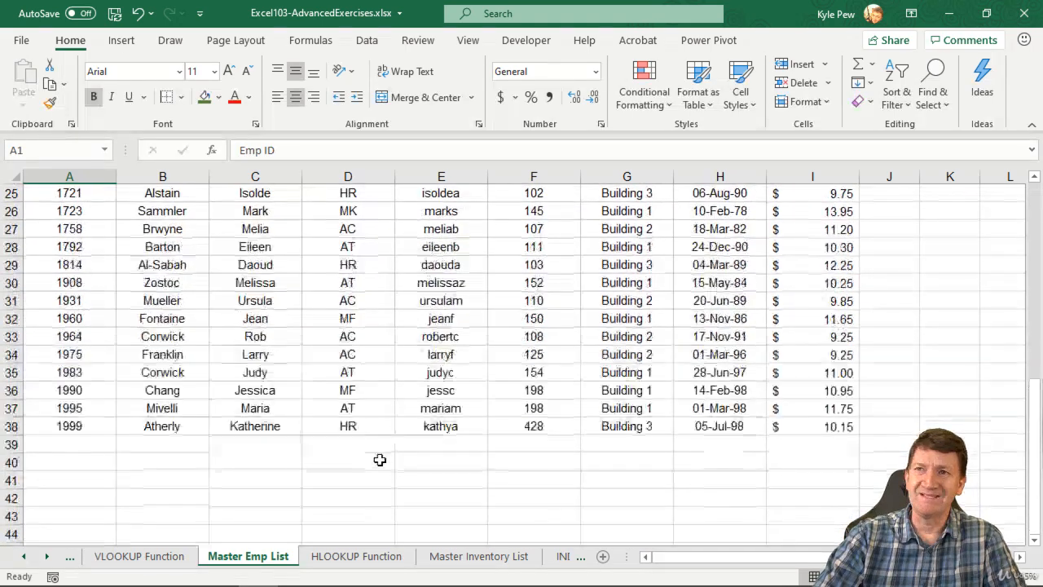
{"action": "scroll", "coordinate": [71, 432], "scroll_direction": "up", "scroll_amount": 6}
{"action": "scroll", "coordinate": [71, 432], "scroll_direction": "up", "scroll_amount": 2}
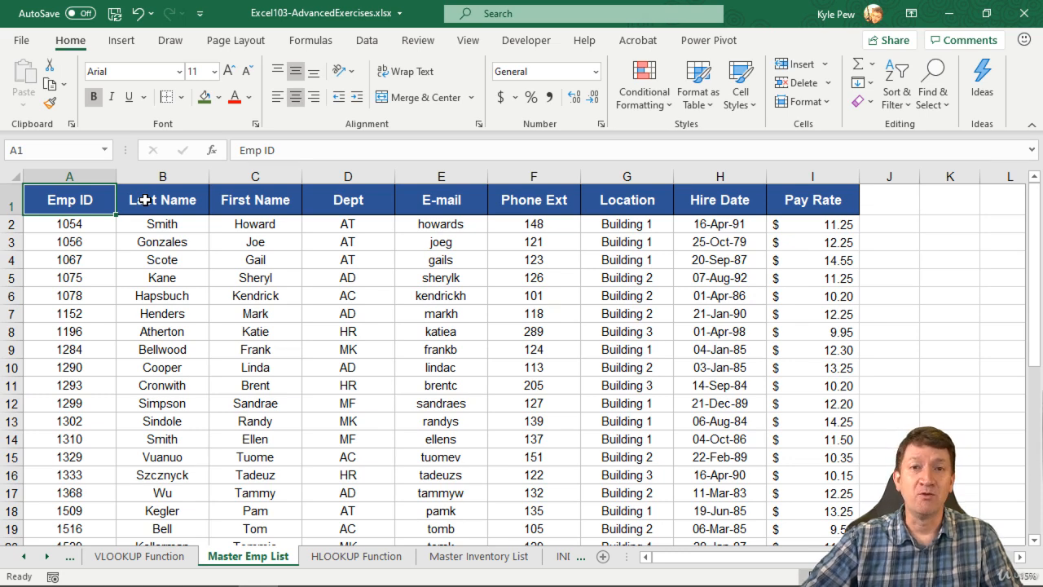
{"action": "left_click", "coordinate": [144, 557]}
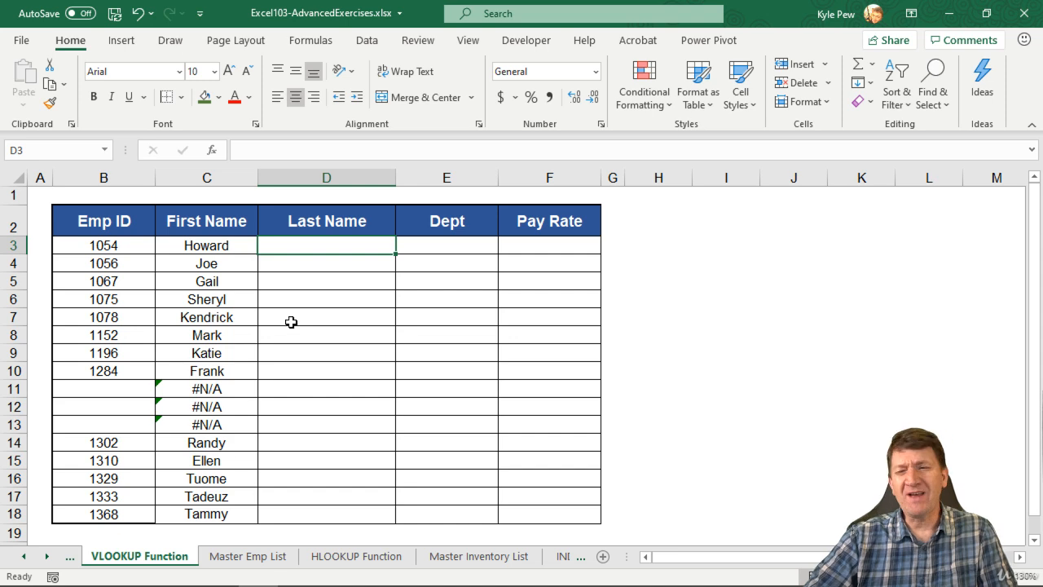
{"action": "left_click", "coordinate": [248, 555]}
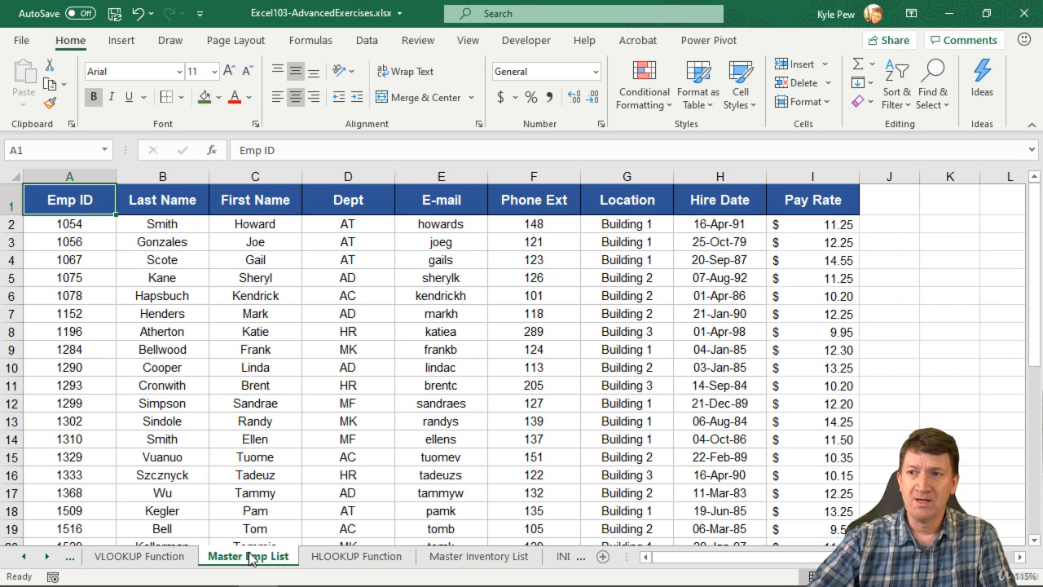
{"action": "left_click", "coordinate": [139, 556]}
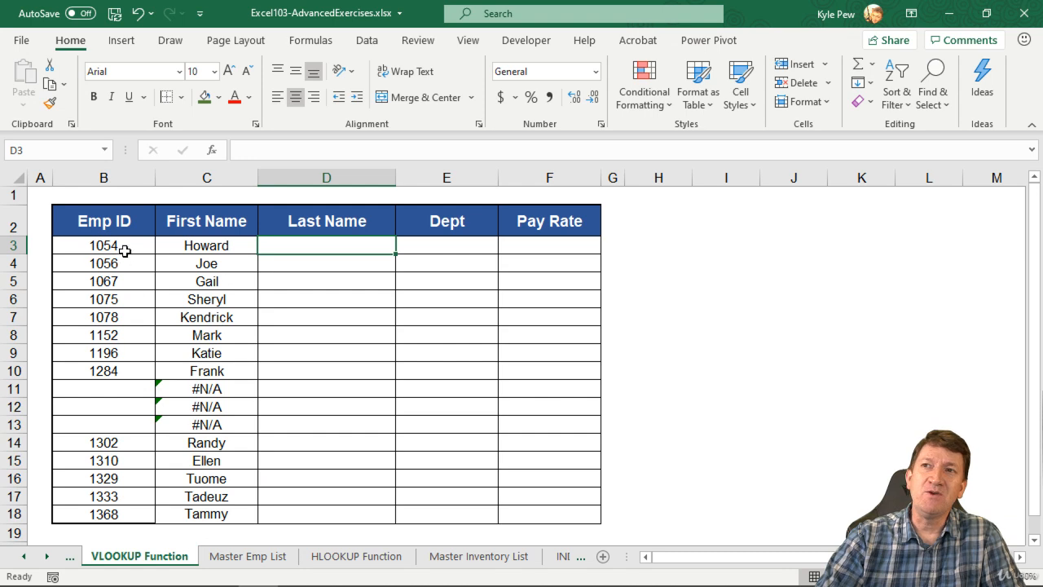
{"action": "left_click_drag", "start_coordinate": [120, 246], "coordinate": [104, 516]}
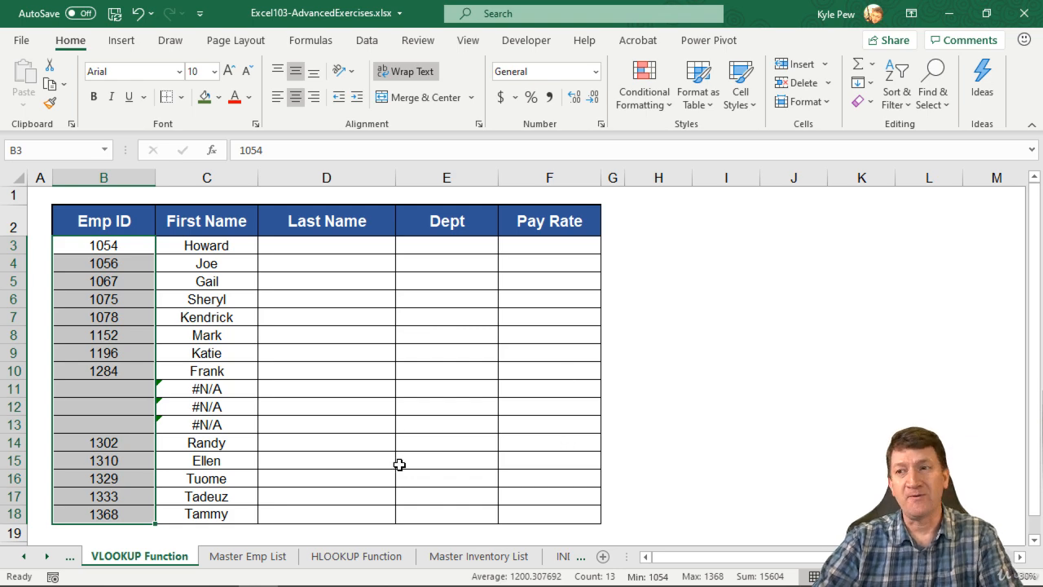
{"action": "left_click", "coordinate": [253, 556]}
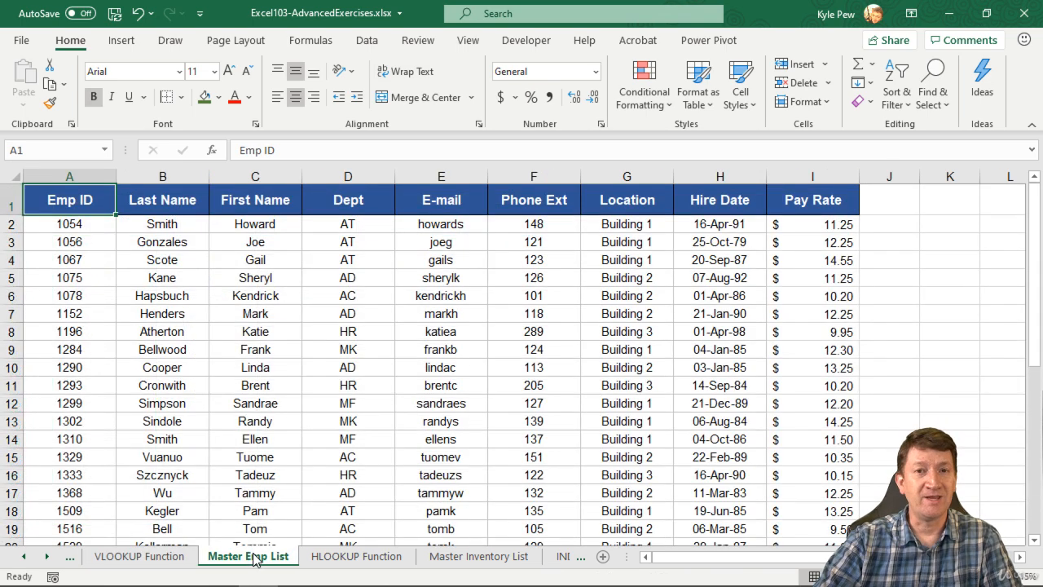
{"action": "left_click", "coordinate": [176, 559]}
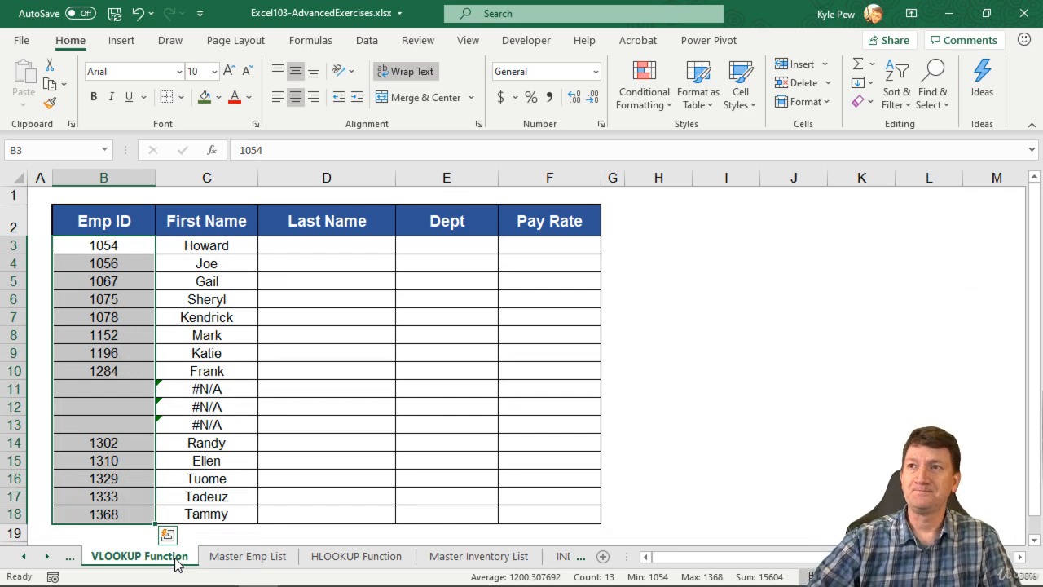
Step: Examine the existing First Name formula in C3 and trace the employee ID in B3 to its last name on the Master Emp List sheet
{"action": "left_click", "coordinate": [201, 248]}
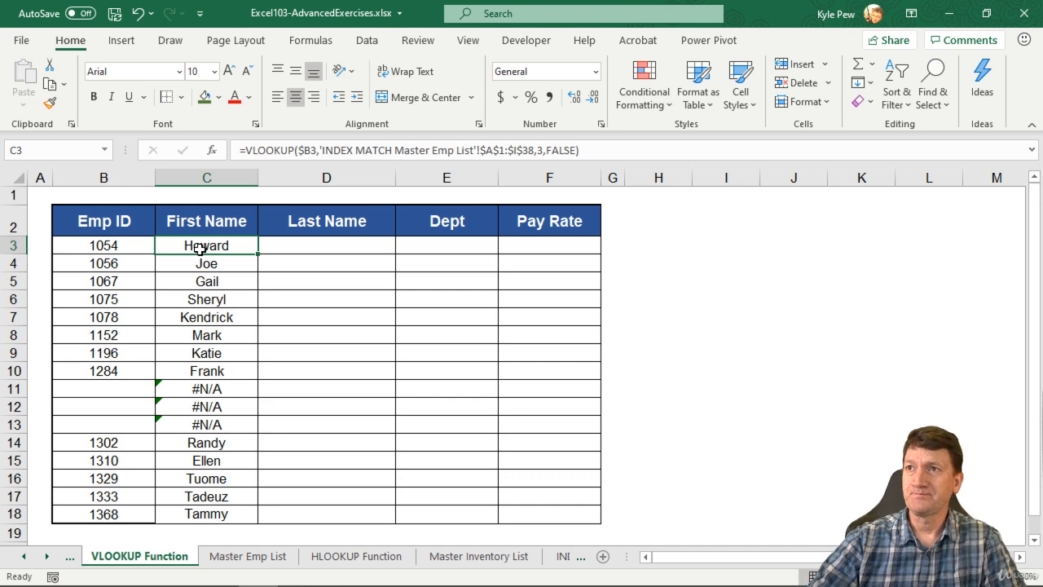
{"action": "left_click", "coordinate": [298, 243]}
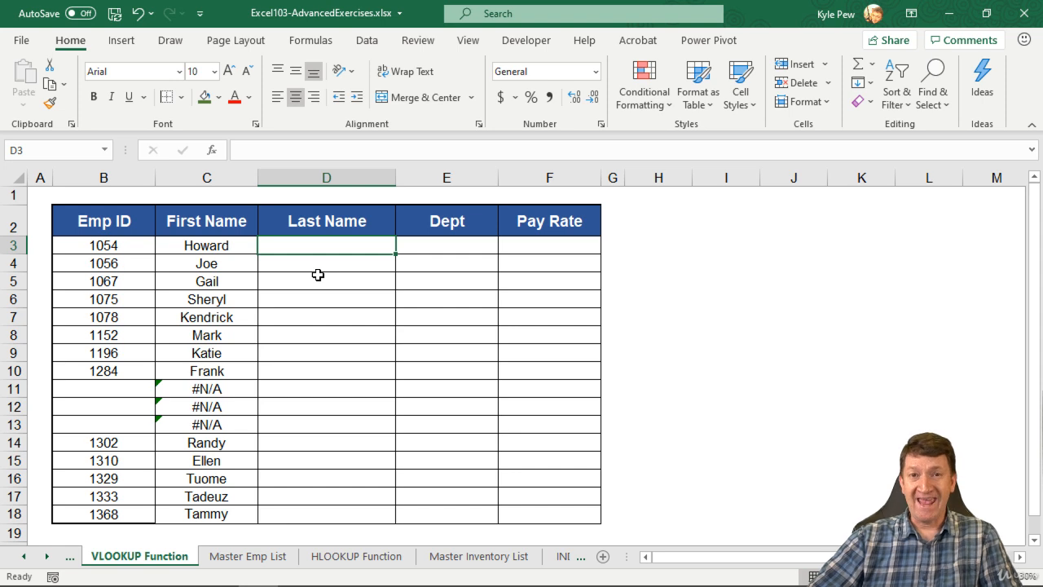
{"action": "left_click", "coordinate": [107, 243]}
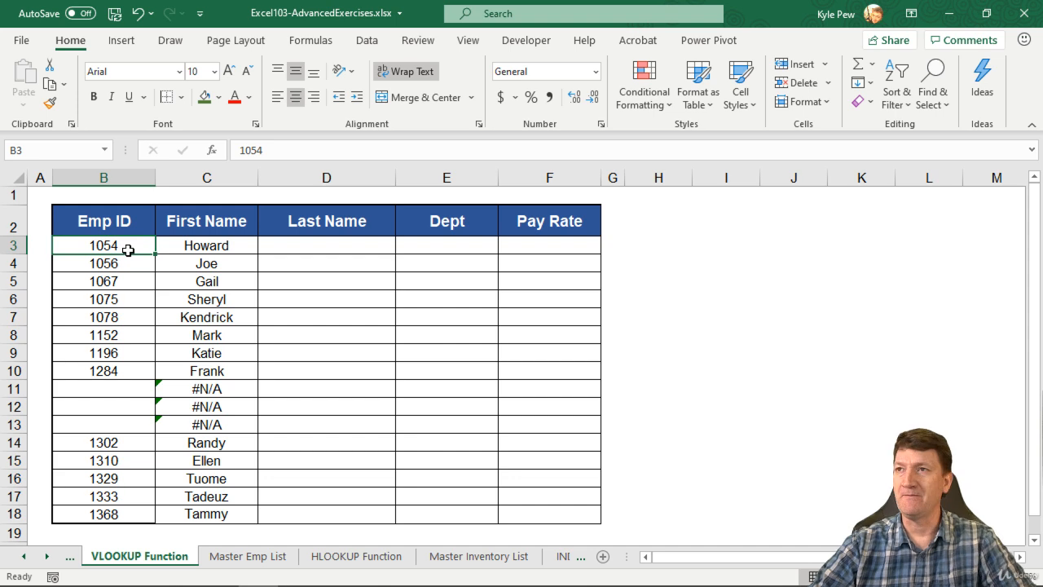
{"action": "left_click", "coordinate": [248, 556]}
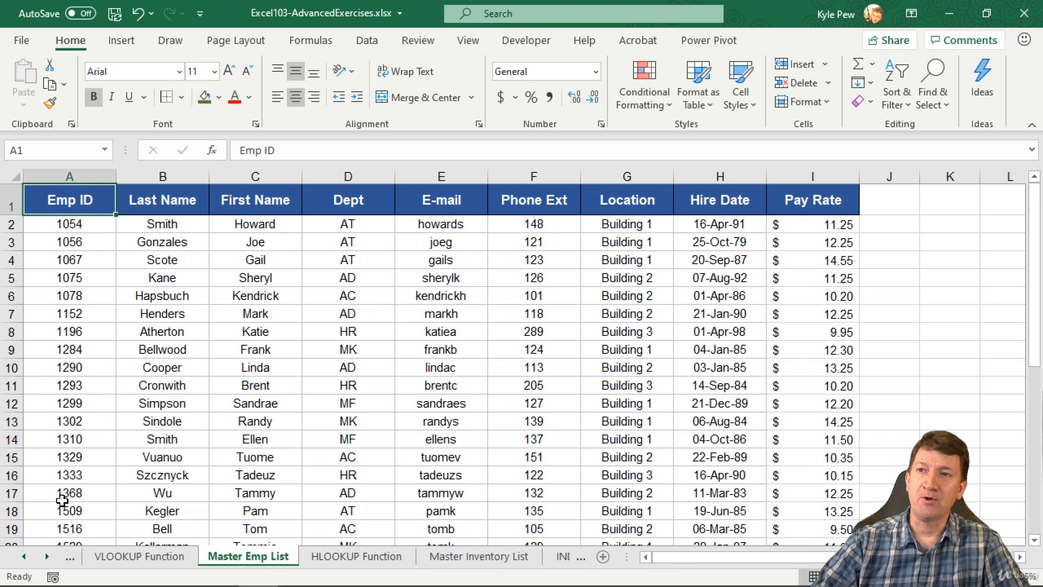
{"action": "left_click", "coordinate": [75, 231]}
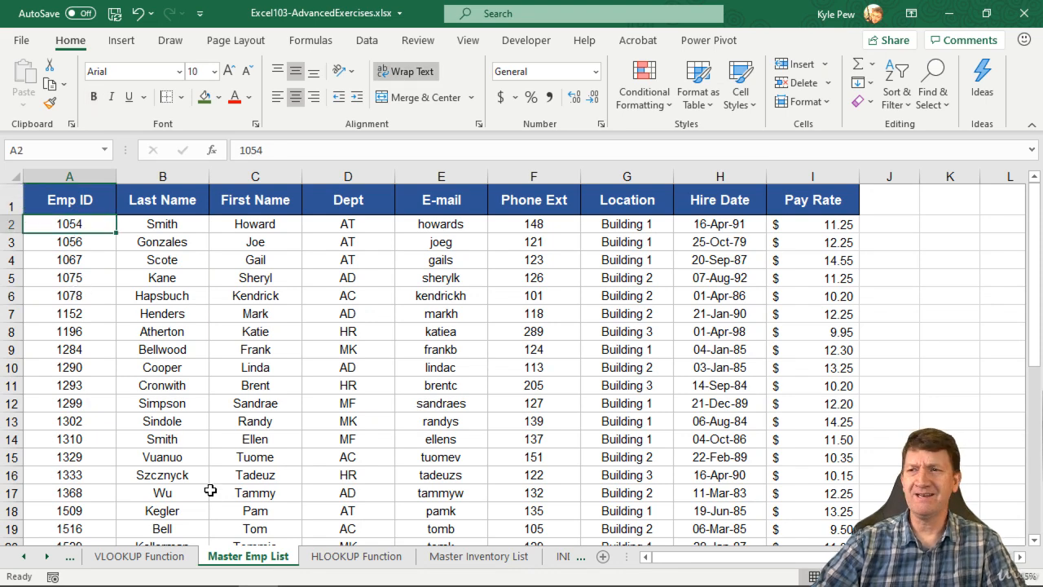
{"action": "left_click", "coordinate": [140, 556]}
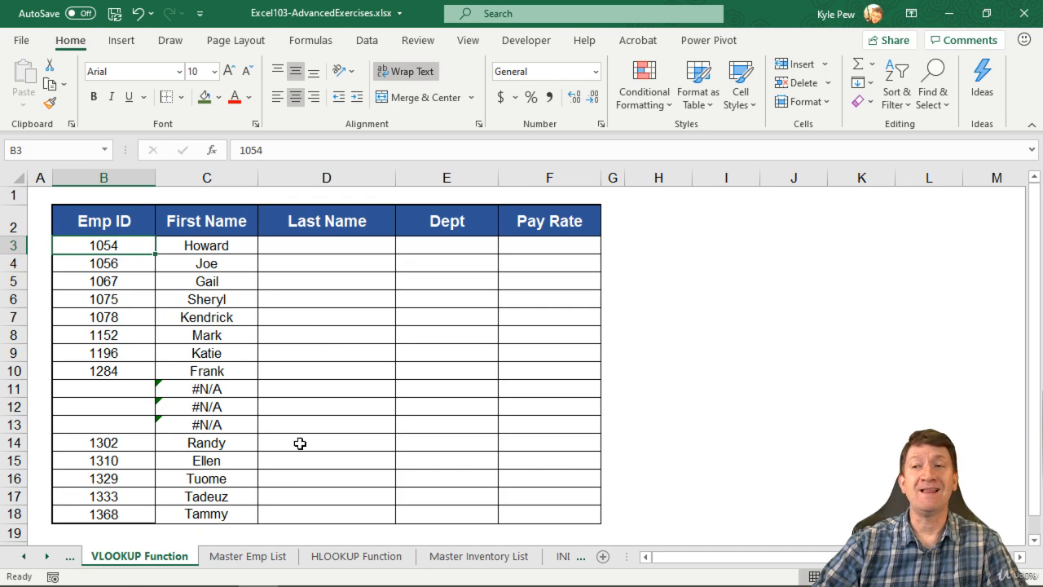
{"action": "left_click", "coordinate": [239, 556]}
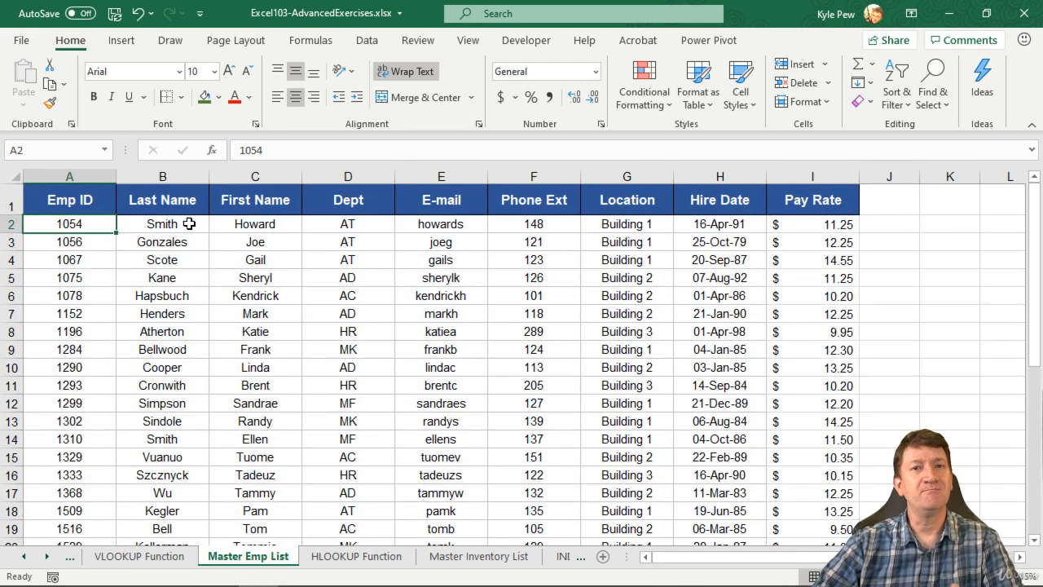
{"action": "left_click", "coordinate": [155, 558]}
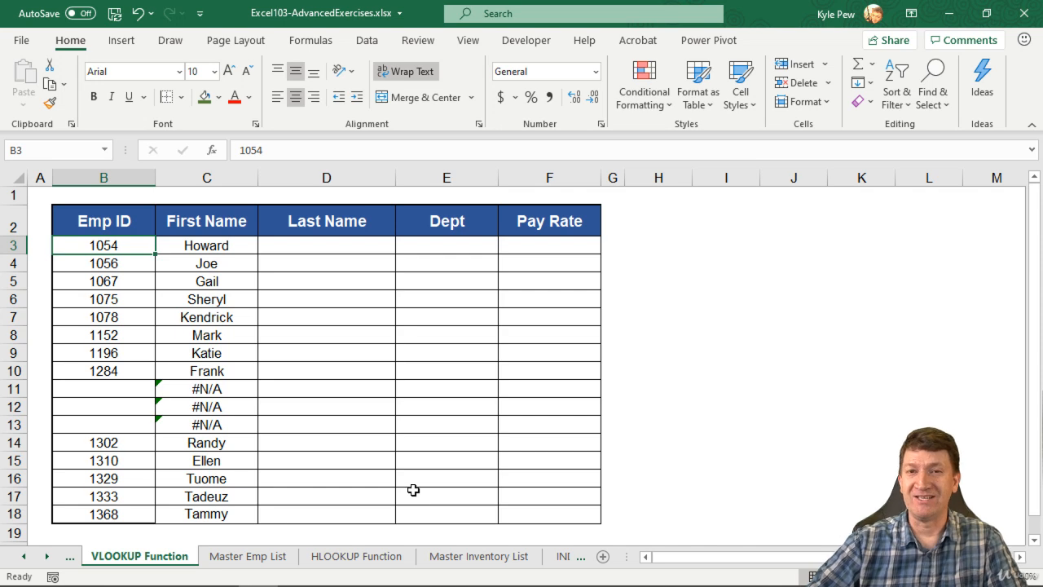
Step: Start a VLOOKUP function in cell D3 of the VLOOKUP Function sheet and open its function arguments beside the Emp ID column
{"action": "left_click", "coordinate": [335, 246]}
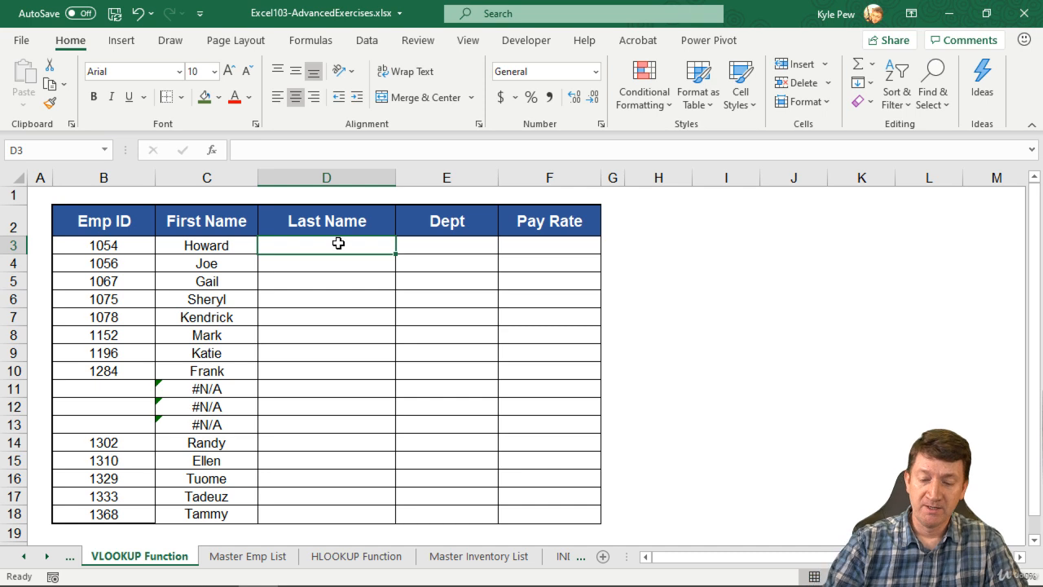
{"action": "type", "text": "=v"}
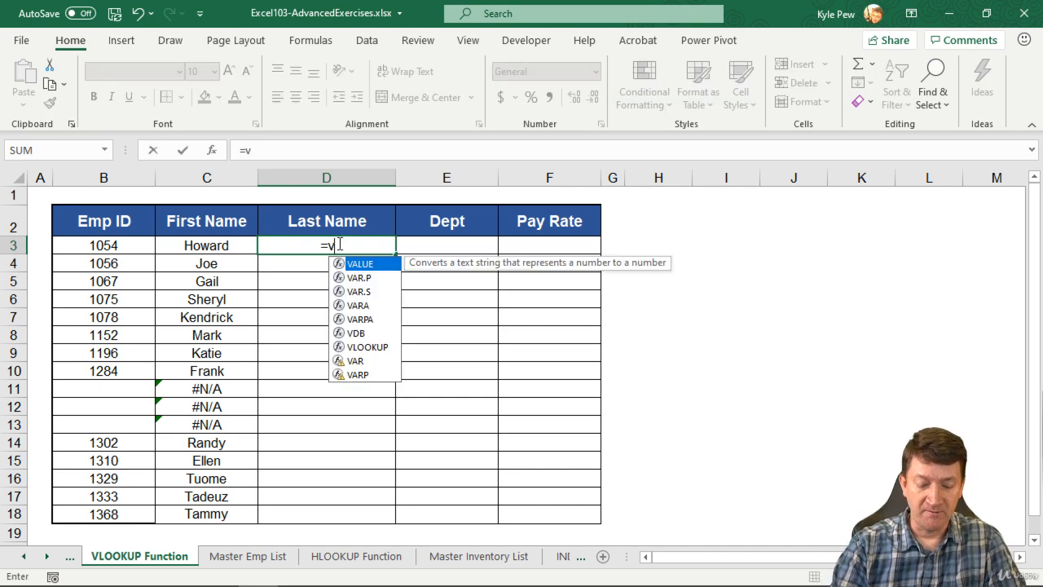
{"action": "type", "text": "lookup("}
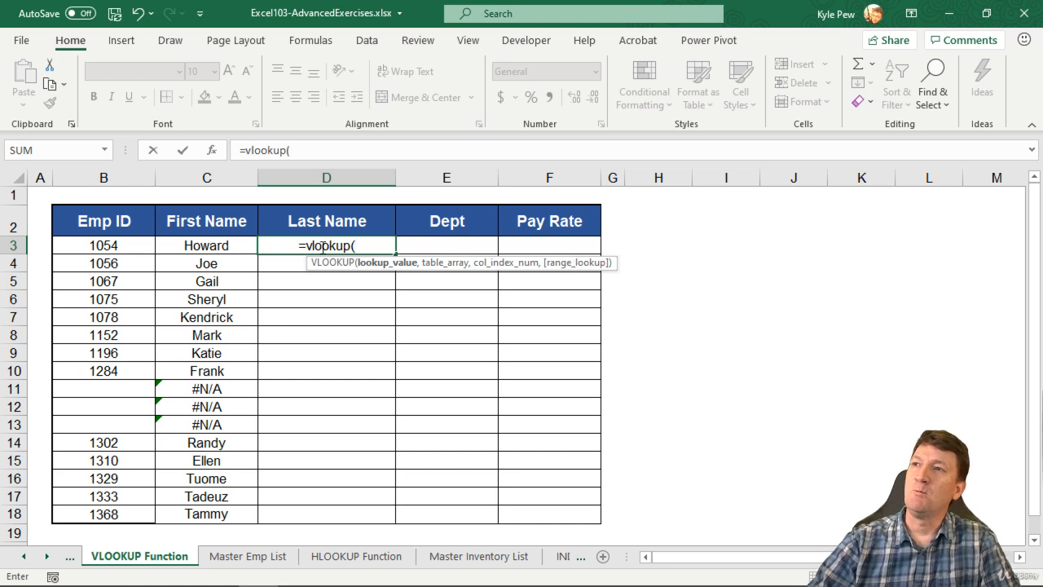
{"action": "left_click", "coordinate": [211, 152]}
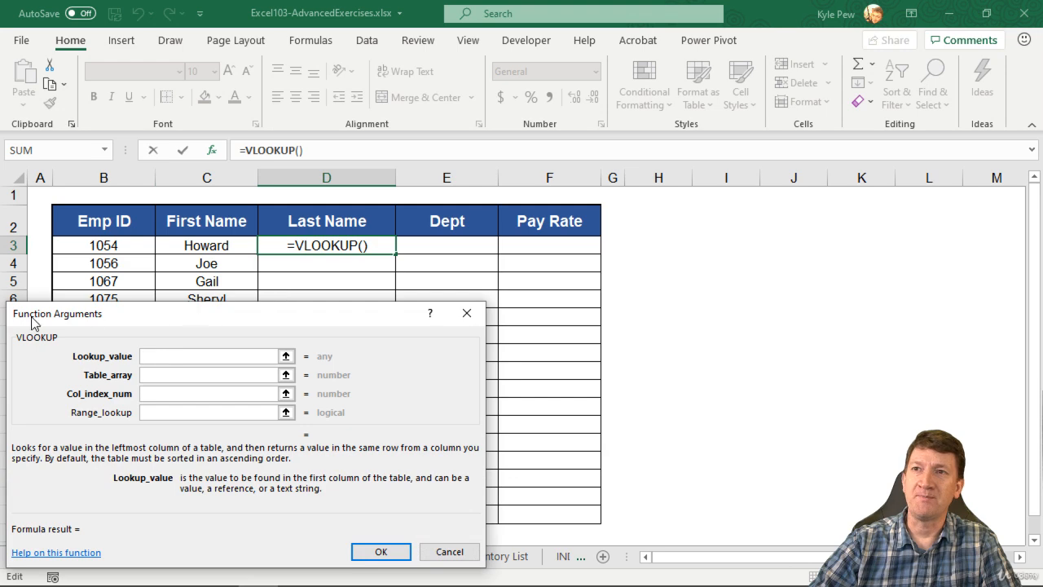
{"action": "left_click_drag", "start_coordinate": [152, 318], "coordinate": [574, 217]}
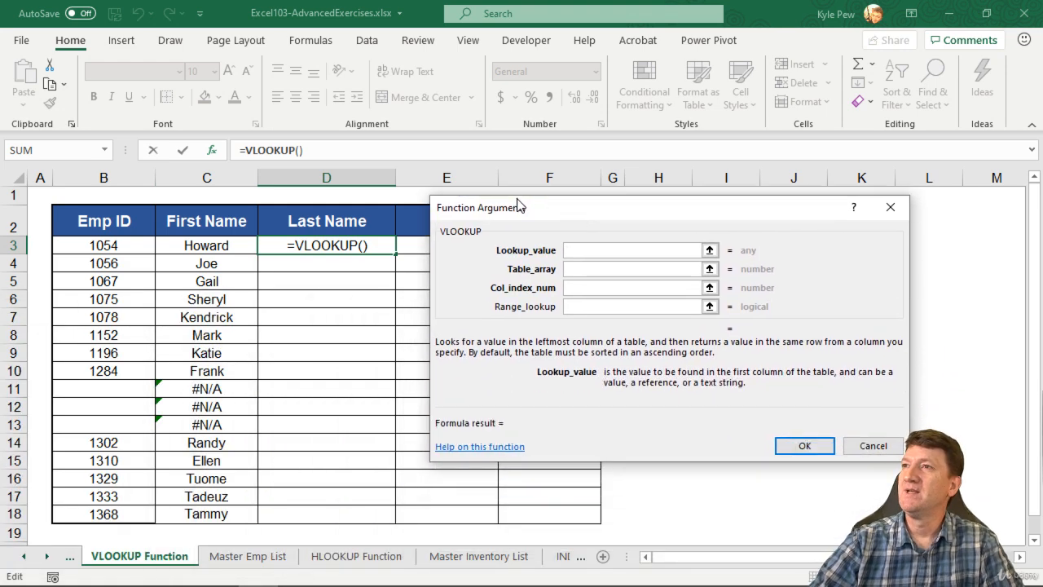
{"action": "left_click_drag", "start_coordinate": [520, 206], "coordinate": [495, 185]}
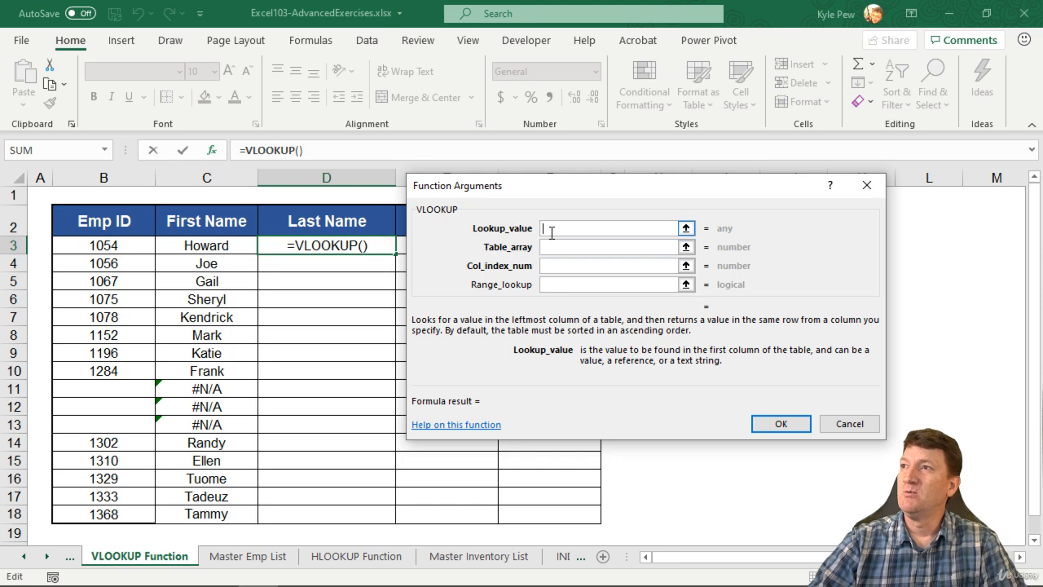
Step: Set the VLOOKUP's Lookup_value to cell B3 with only the column locked, as $B3
{"action": "left_click", "coordinate": [101, 246]}
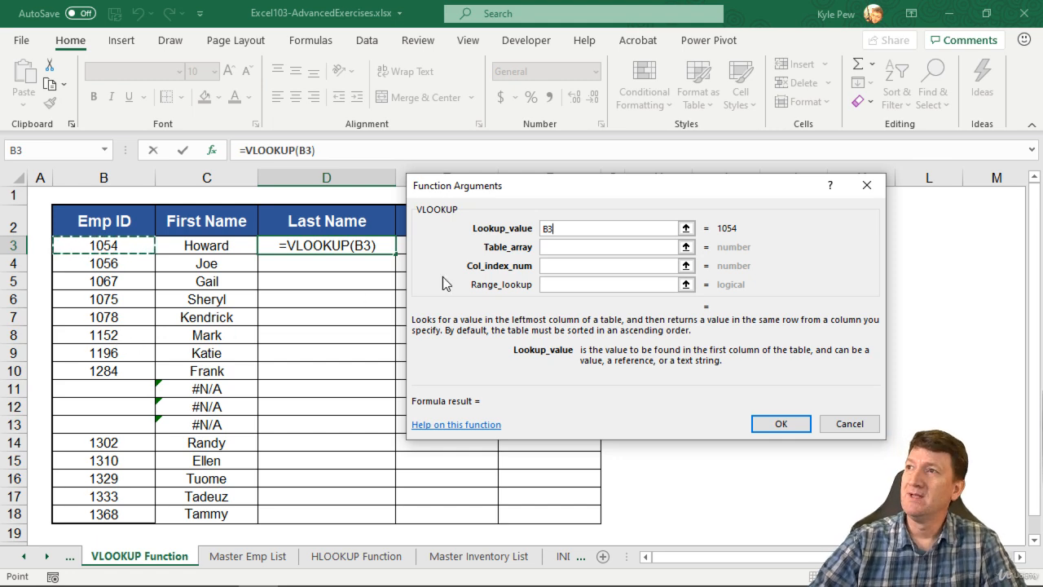
{"action": "left_click_drag", "start_coordinate": [490, 194], "coordinate": [610, 192]}
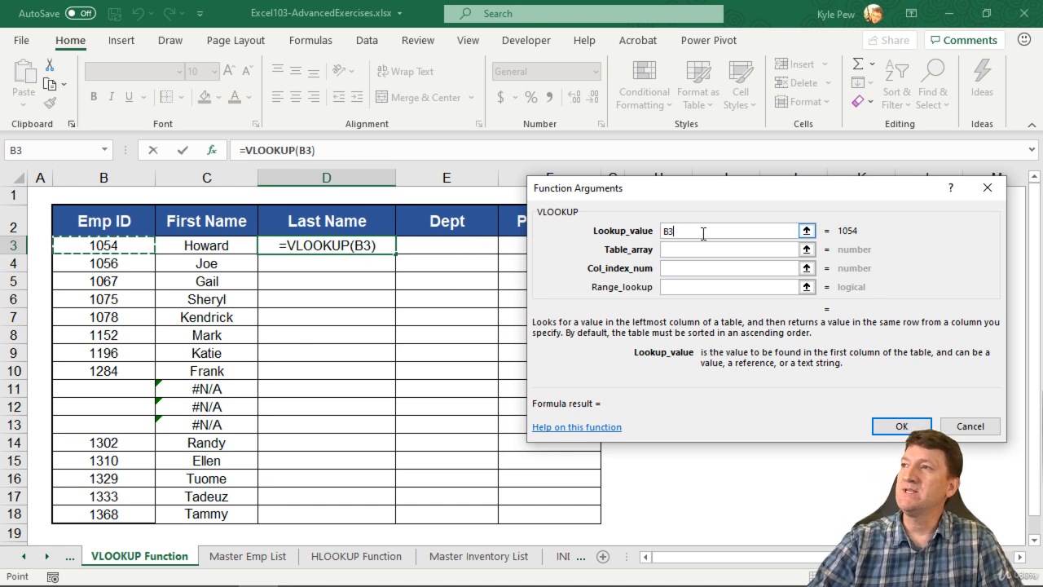
{"action": "left_click_drag", "start_coordinate": [650, 198], "coordinate": [536, 208]}
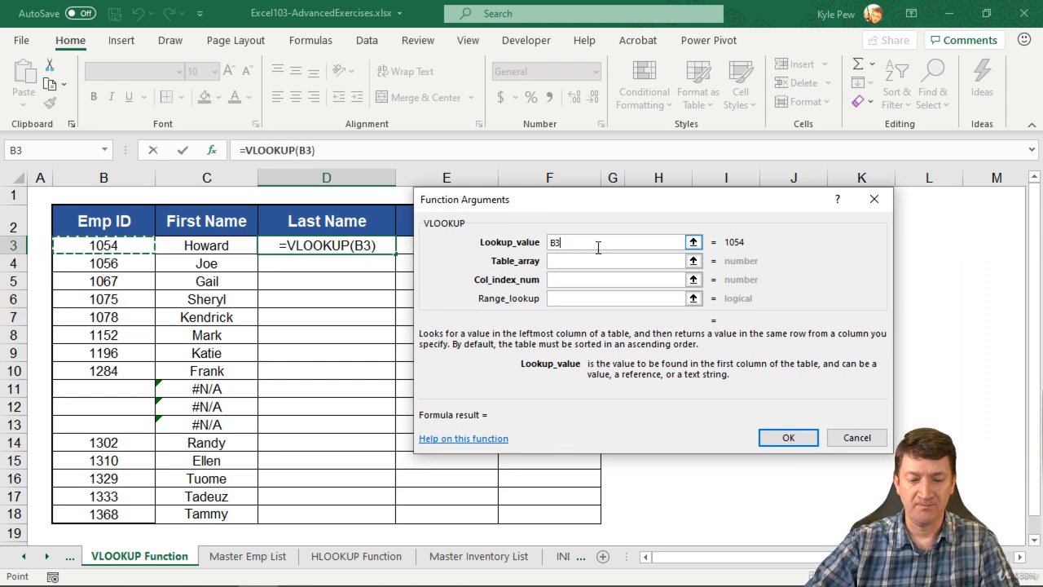
{"action": "left_click", "coordinate": [565, 244]}
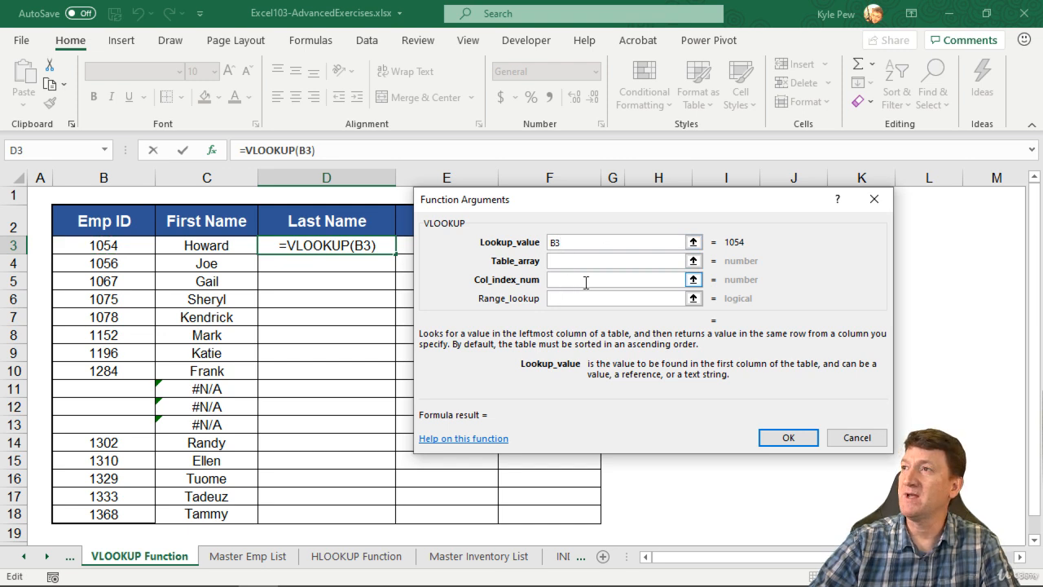
{"action": "key", "text": "F4"}
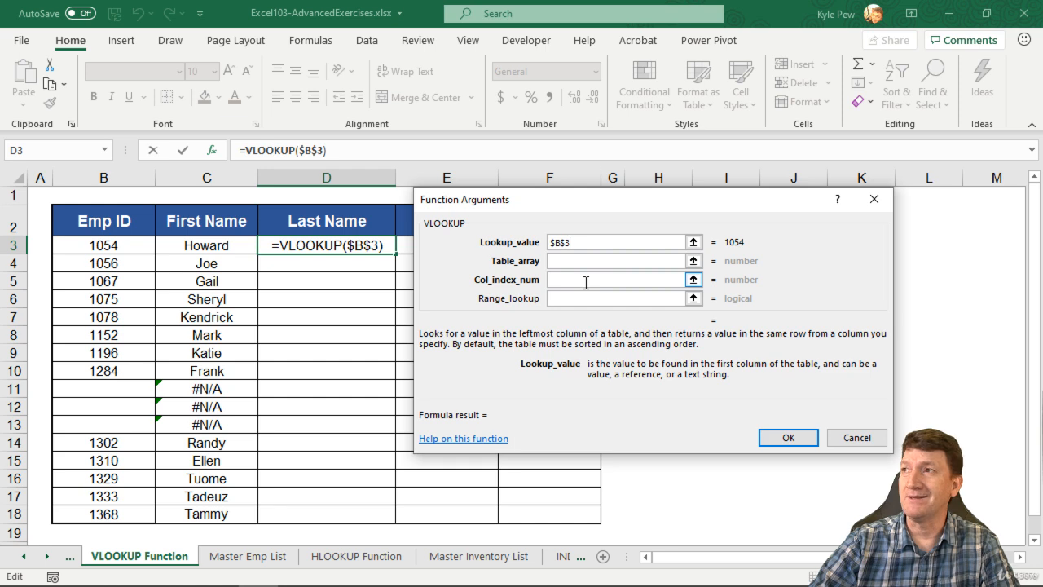
{"action": "key", "text": "F4"}
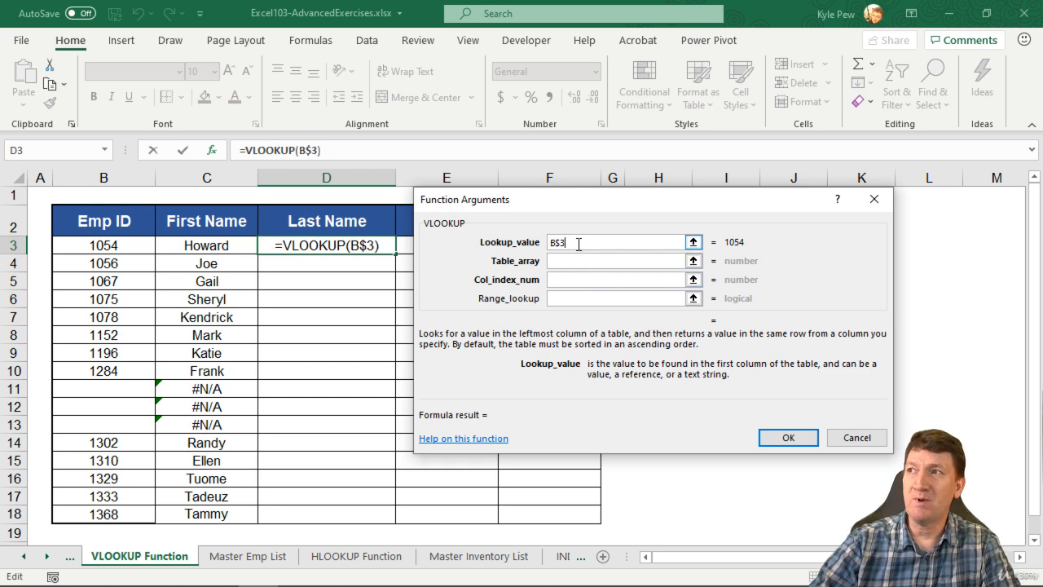
{"action": "key", "text": "F4"}
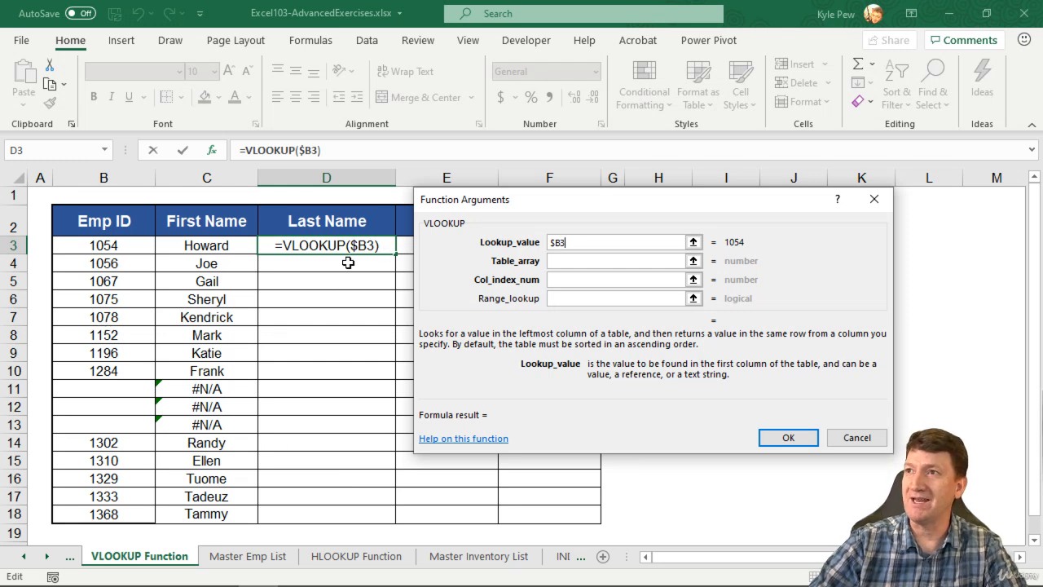
{"action": "left_click_drag", "start_coordinate": [505, 211], "coordinate": [636, 209]}
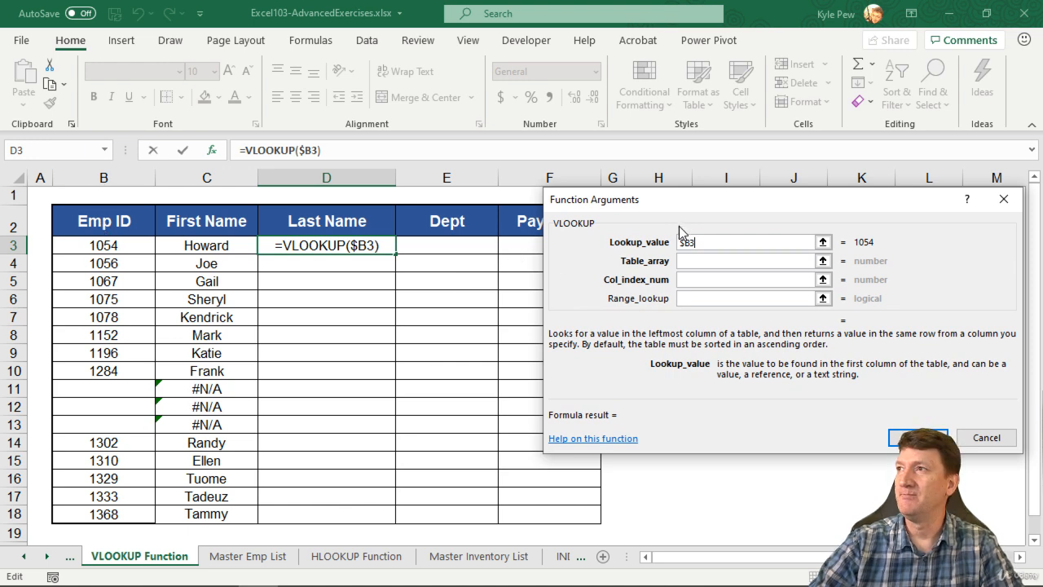
{"action": "left_click_drag", "start_coordinate": [679, 204], "coordinate": [562, 207]}
Step: Set the VLOOKUP's Table_array to the whole employee table, A1:I38, on the Master Emp List sheet
{"action": "left_click", "coordinate": [568, 264]}
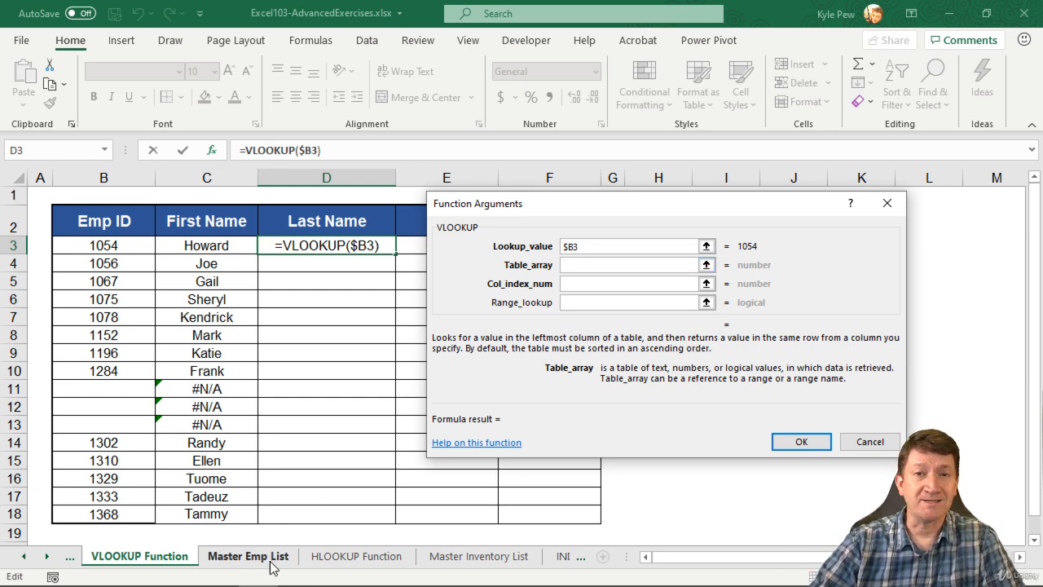
{"action": "left_click", "coordinate": [216, 559]}
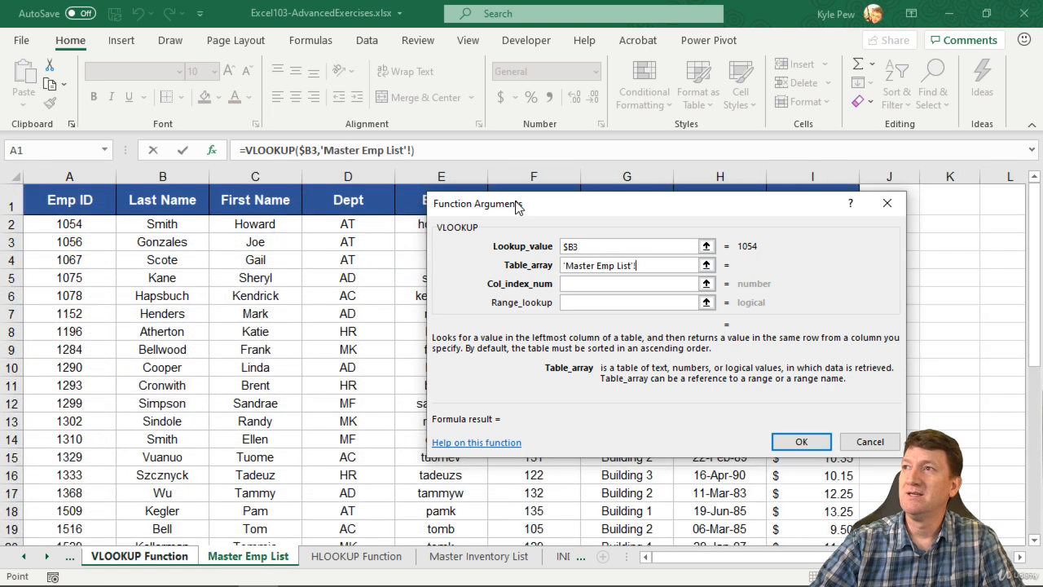
{"action": "left_click_drag", "start_coordinate": [516, 207], "coordinate": [649, 200]}
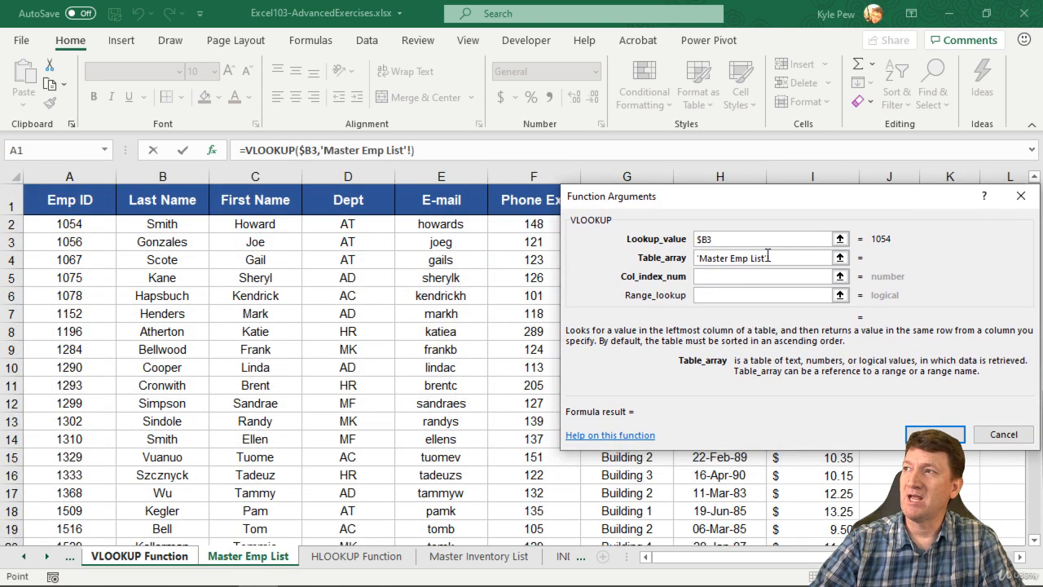
{"action": "left_click", "coordinate": [51, 200]}
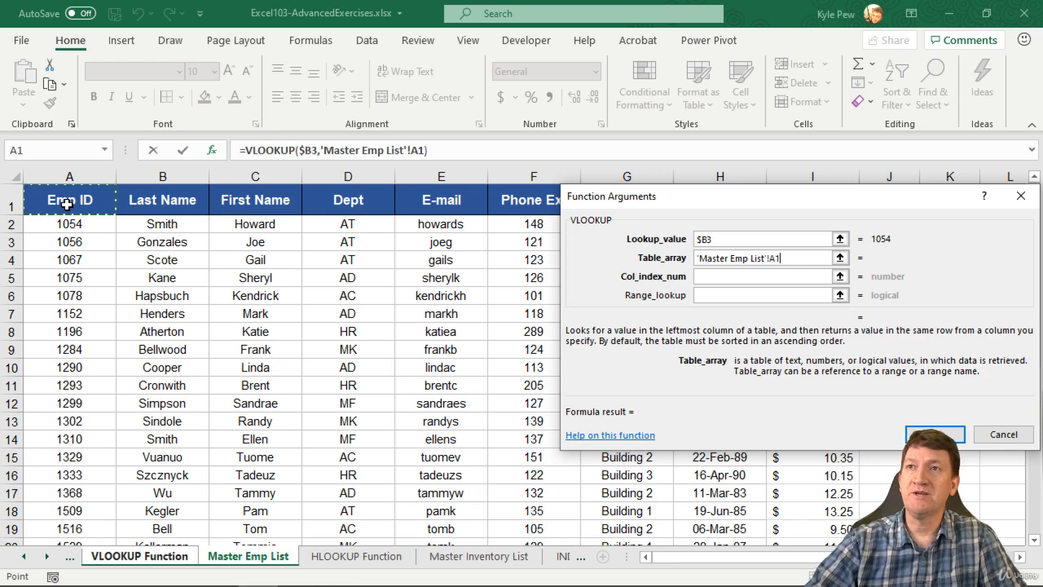
{"action": "key", "text": "ctrl+shift+Down"}
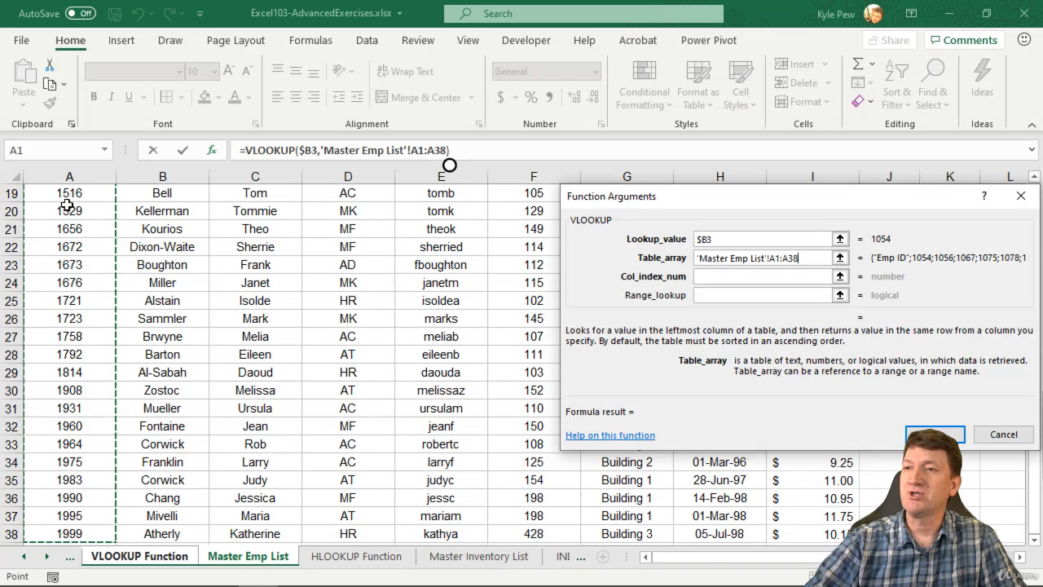
{"action": "key", "text": "ctrl+shift+Right"}
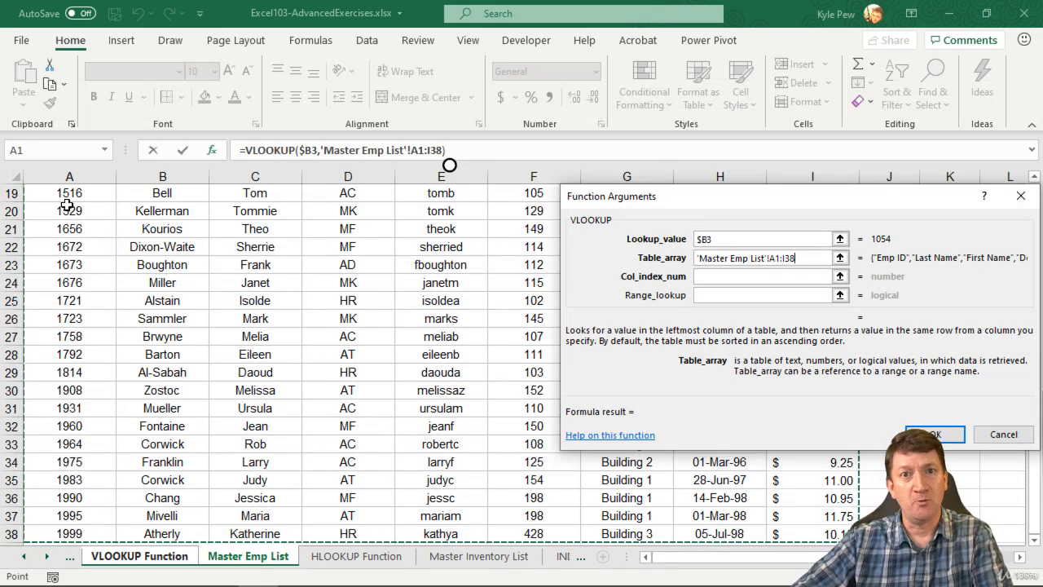
Step: Make the Table_array range fully absolute, as $A$1:$I$38
{"action": "left_click_drag", "start_coordinate": [652, 198], "coordinate": [349, 190]}
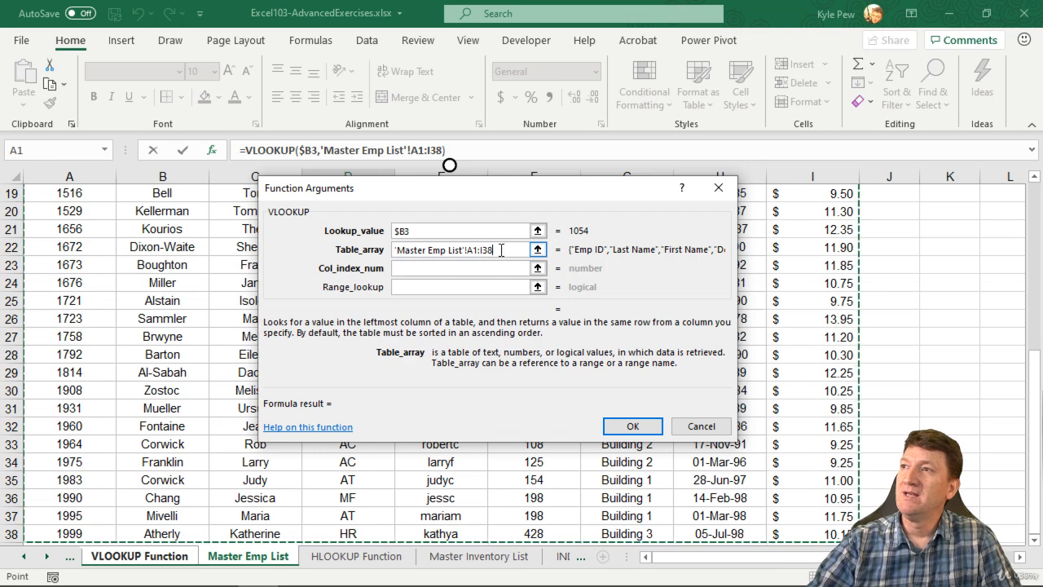
{"action": "left_click_drag", "start_coordinate": [491, 249], "coordinate": [466, 249]}
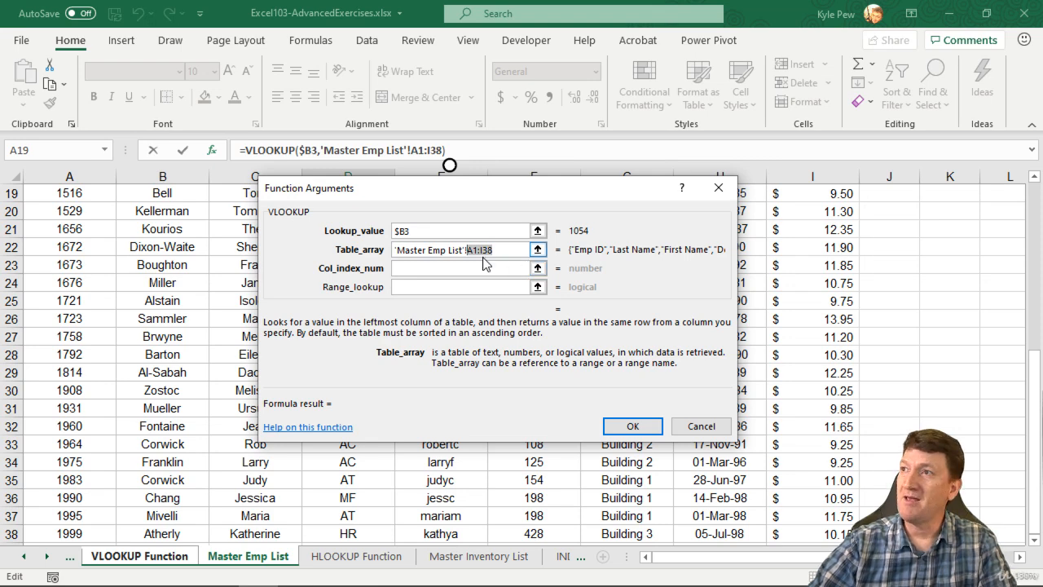
{"action": "key", "text": "F4"}
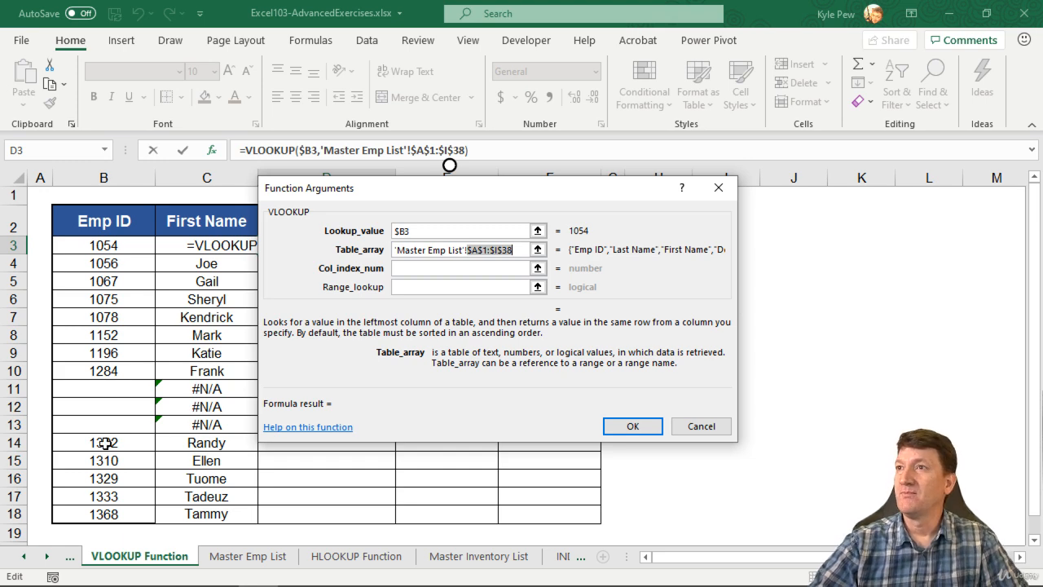
Step: Set Col_index_num to 2 for the Last Name column and Range_lookup to false for an exact match
{"action": "left_click_drag", "start_coordinate": [402, 204], "coordinate": [703, 256]}
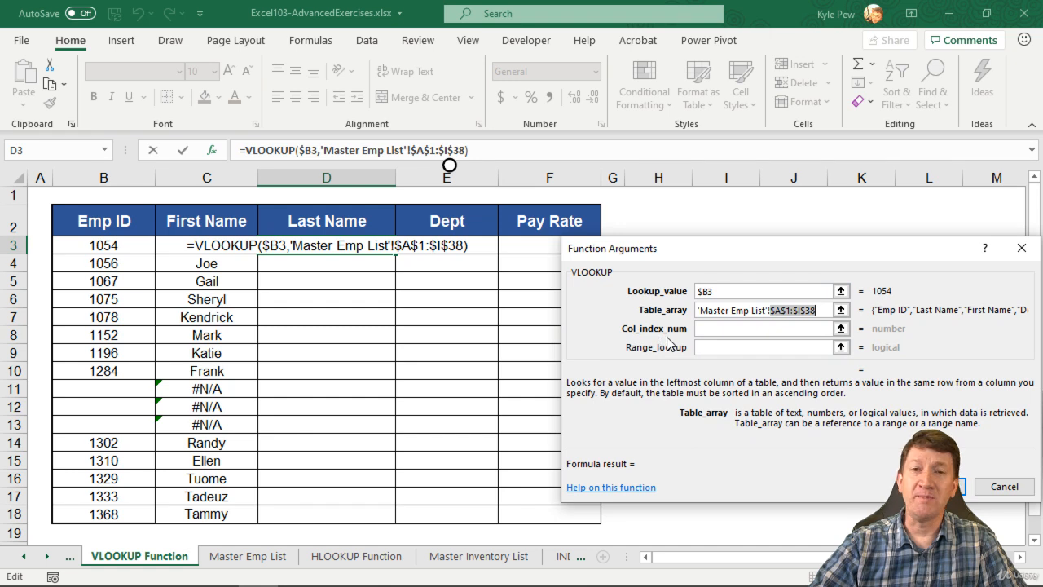
{"action": "left_click_drag", "start_coordinate": [674, 259], "coordinate": [611, 258]}
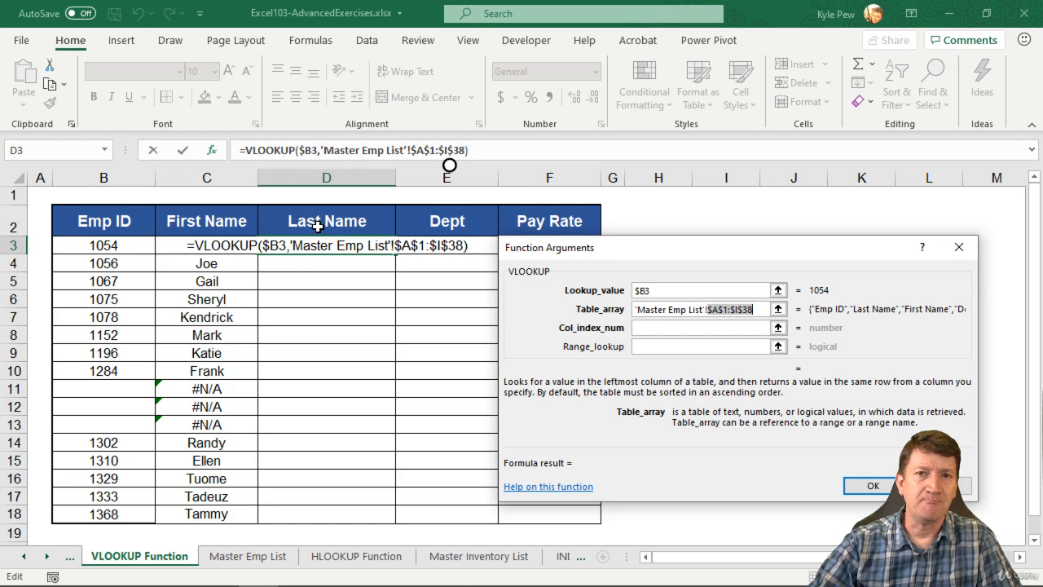
{"action": "left_click", "coordinate": [645, 329]}
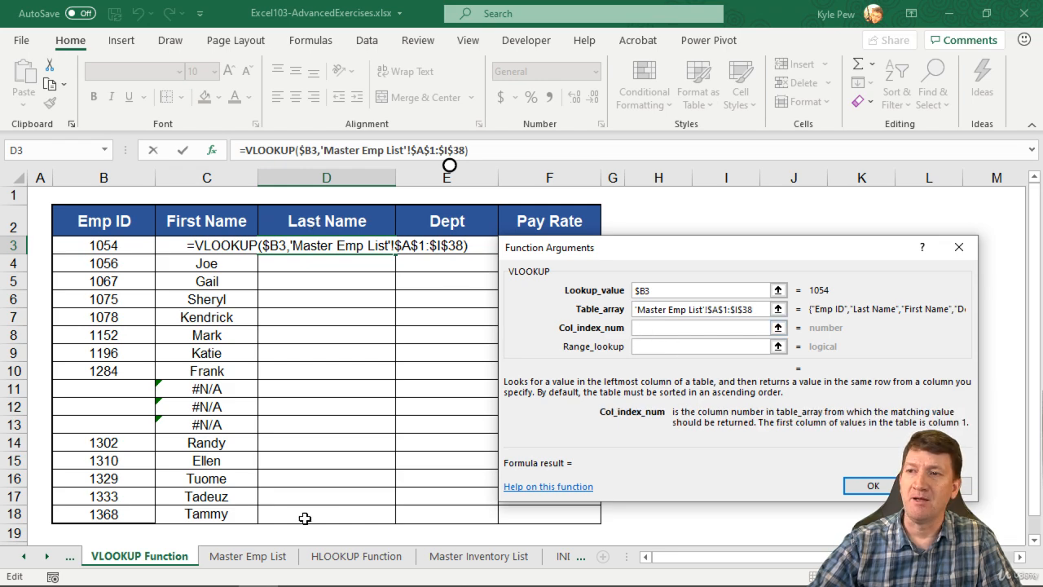
{"action": "left_click", "coordinate": [247, 556]}
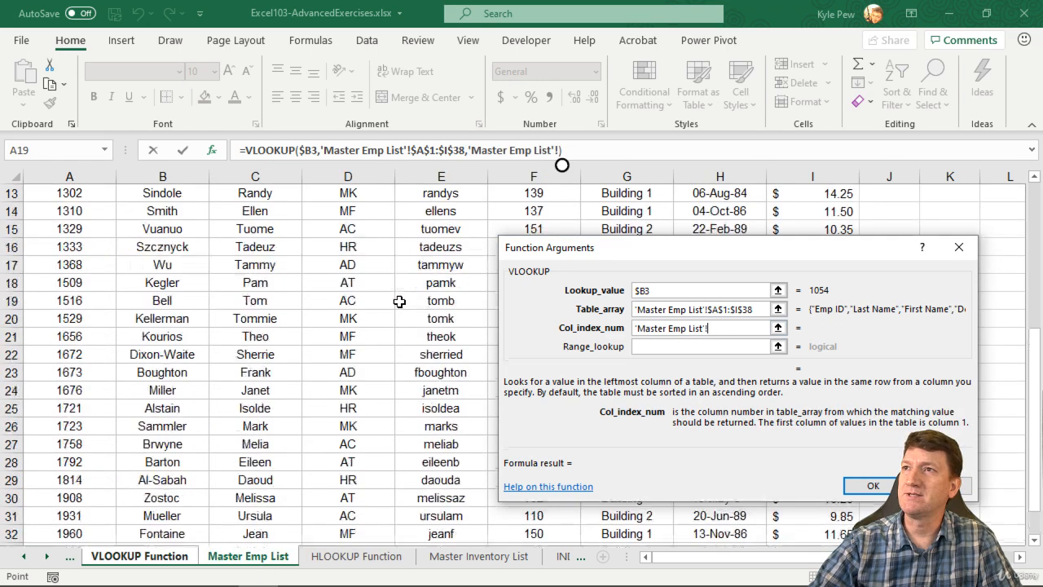
{"action": "scroll", "coordinate": [400, 302], "scroll_direction": "up", "scroll_amount": 4}
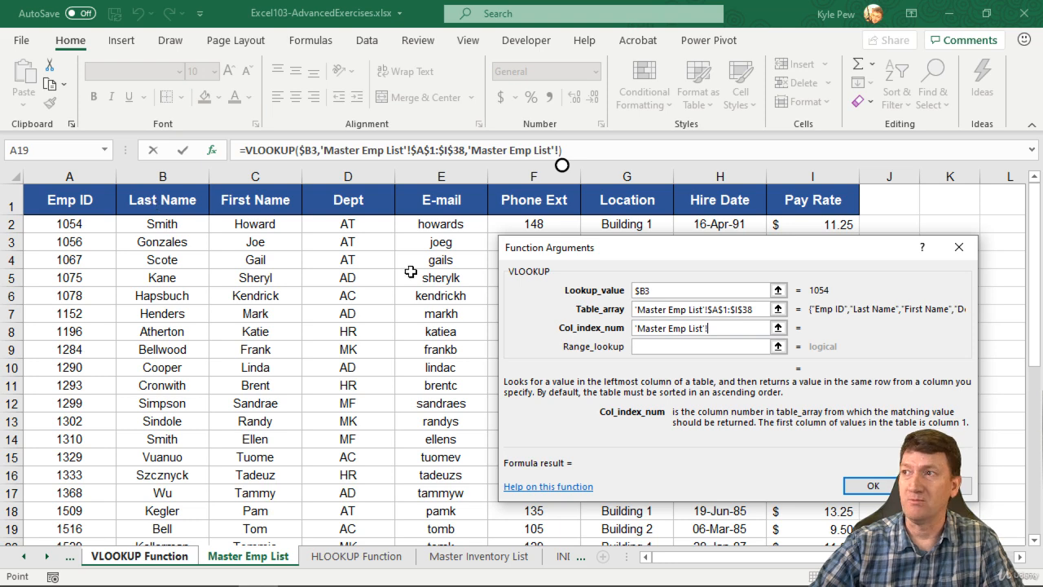
{"action": "left_click_drag", "start_coordinate": [717, 329], "coordinate": [630, 337]}
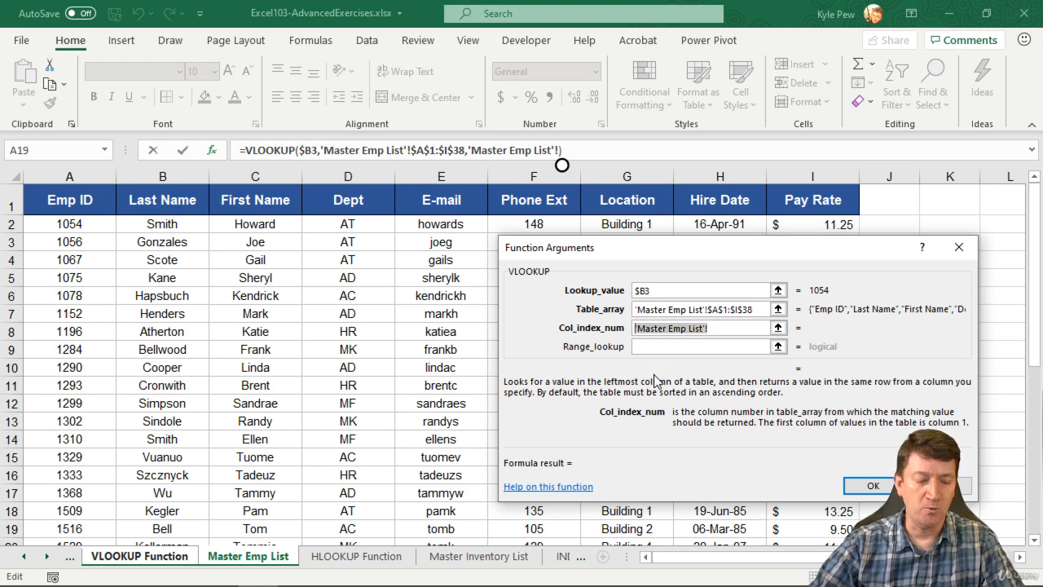
{"action": "type", "text": "2"}
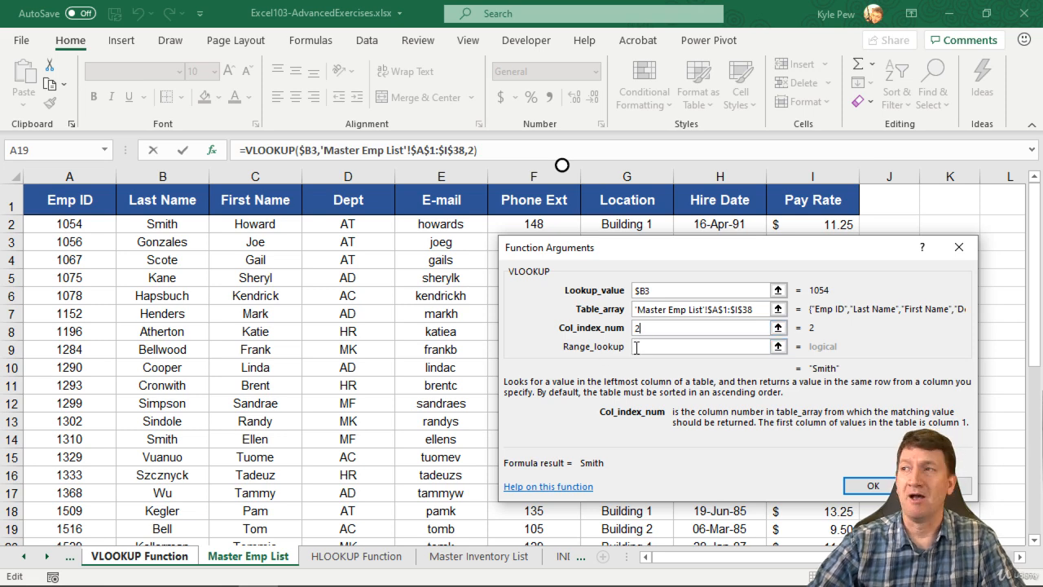
{"action": "left_click", "coordinate": [639, 347]}
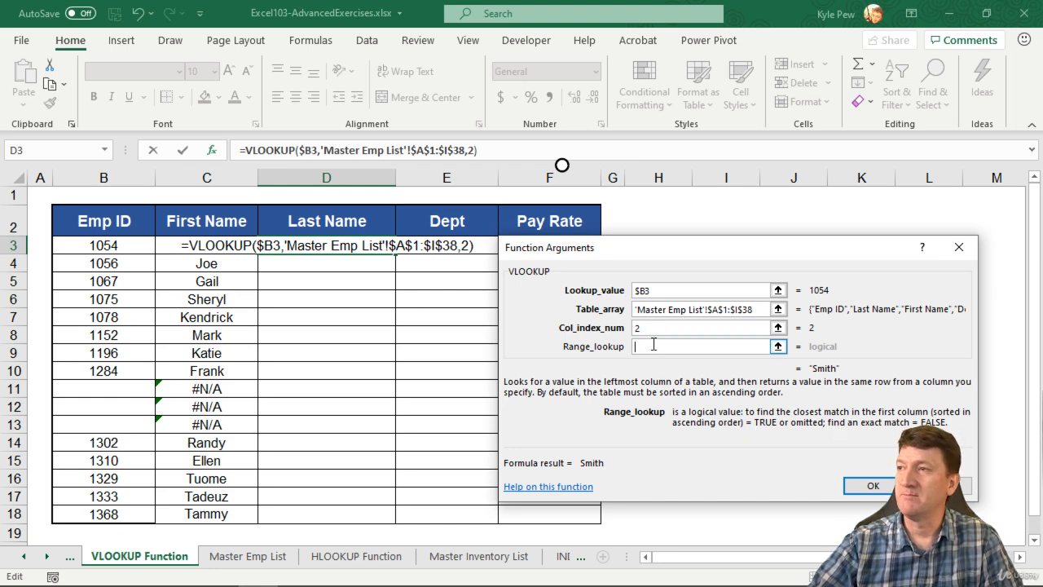
{"action": "type", "text": "false"}
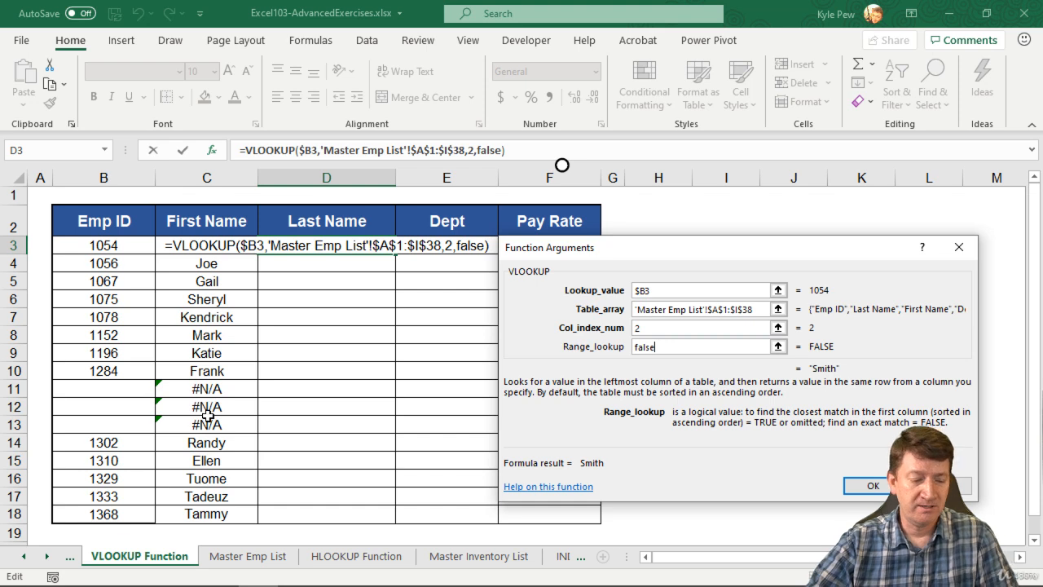
{"action": "key", "text": "ctrl+2"}
{"action": "left_click_drag", "start_coordinate": [150, 371], "coordinate": [265, 436]}
{"action": "mouse_move", "coordinate": [48, 378]}
{"action": "left_mouse_down"}
{"action": "mouse_move", "coordinate": [167, 435]}
{"action": "mouse_move", "coordinate": [151, 435]}
{"action": "left_mouse_up"}
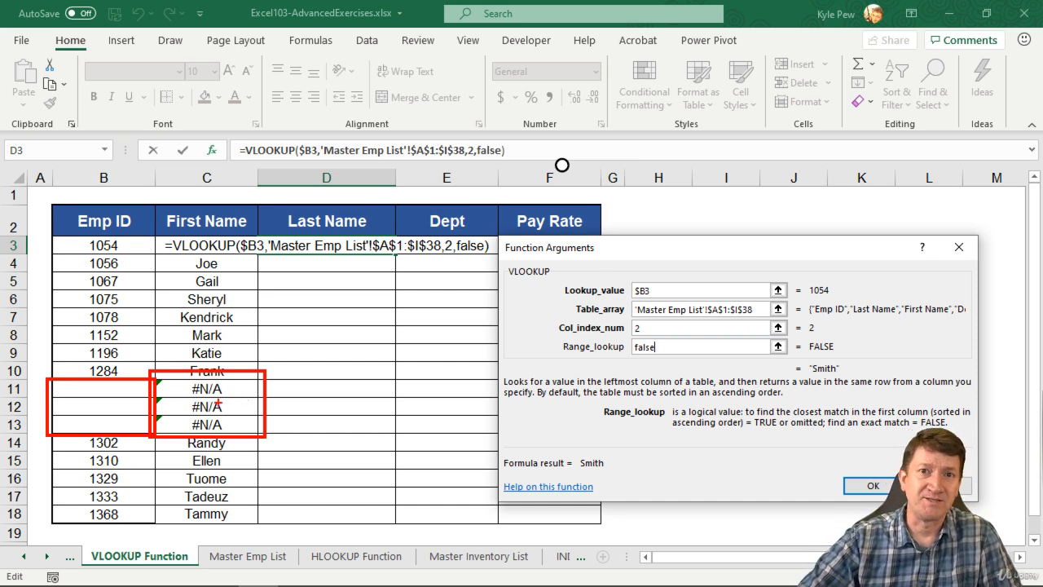
{"action": "key", "text": "Escape"}
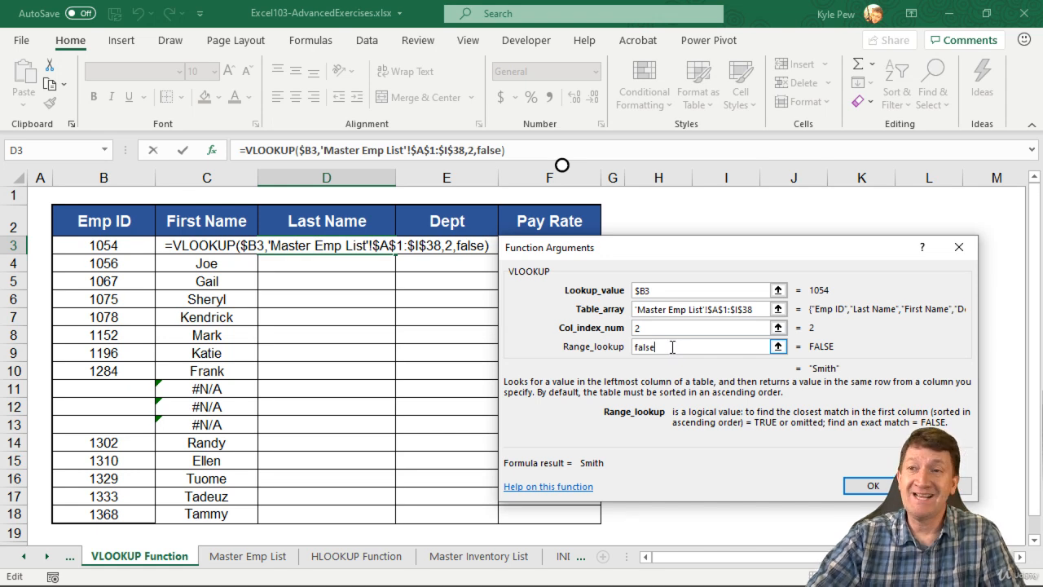
Step: Complete the VLOOKUP formula in D3 and fill it down the Last Name column through D18
{"action": "left_click", "coordinate": [872, 486]}
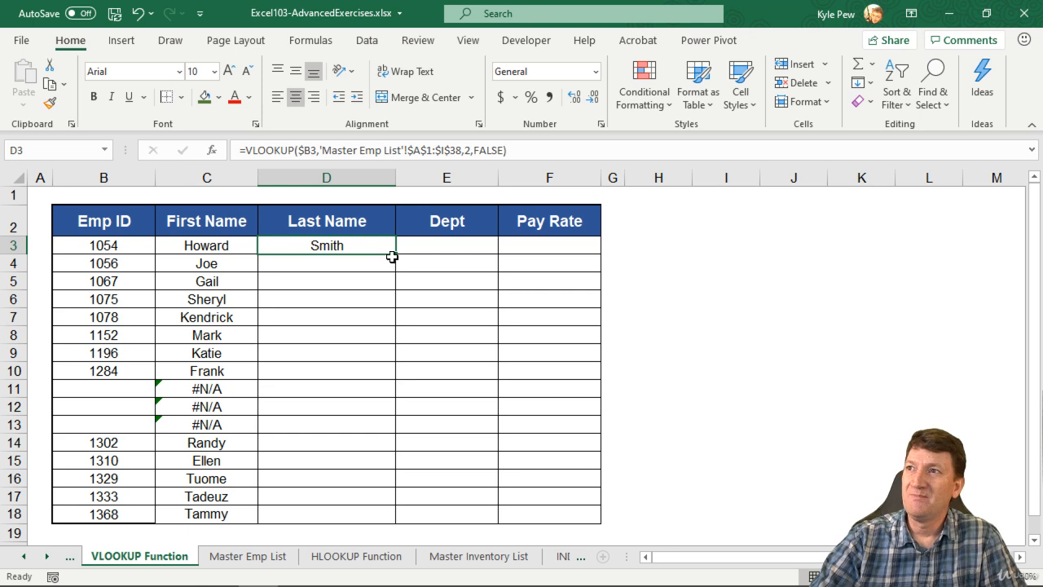
{"action": "left_click_drag", "start_coordinate": [396, 254], "coordinate": [375, 526]}
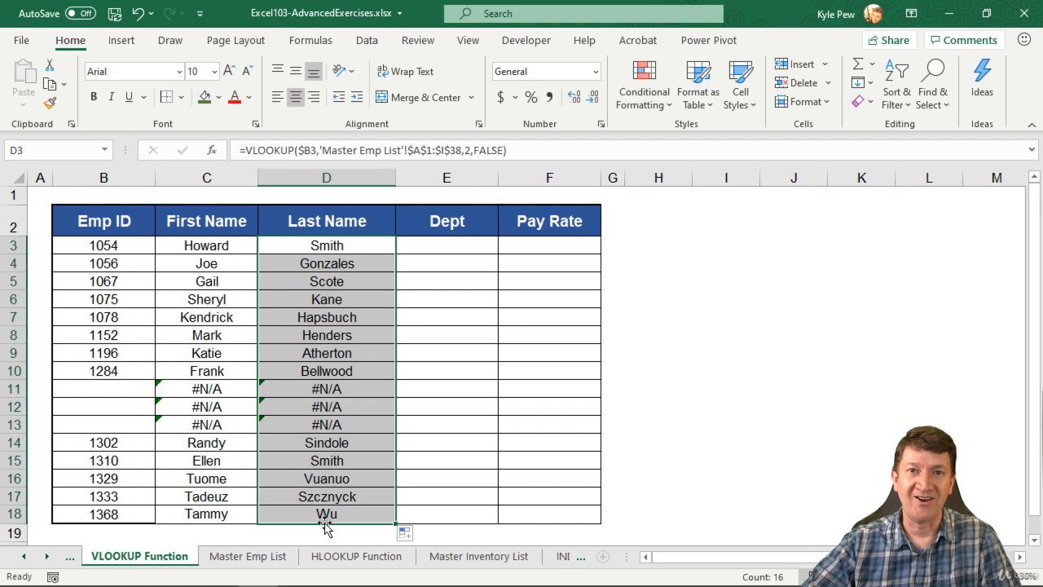
{"action": "left_click", "coordinate": [432, 245]}
{"action": "left_click", "coordinate": [571, 250]}
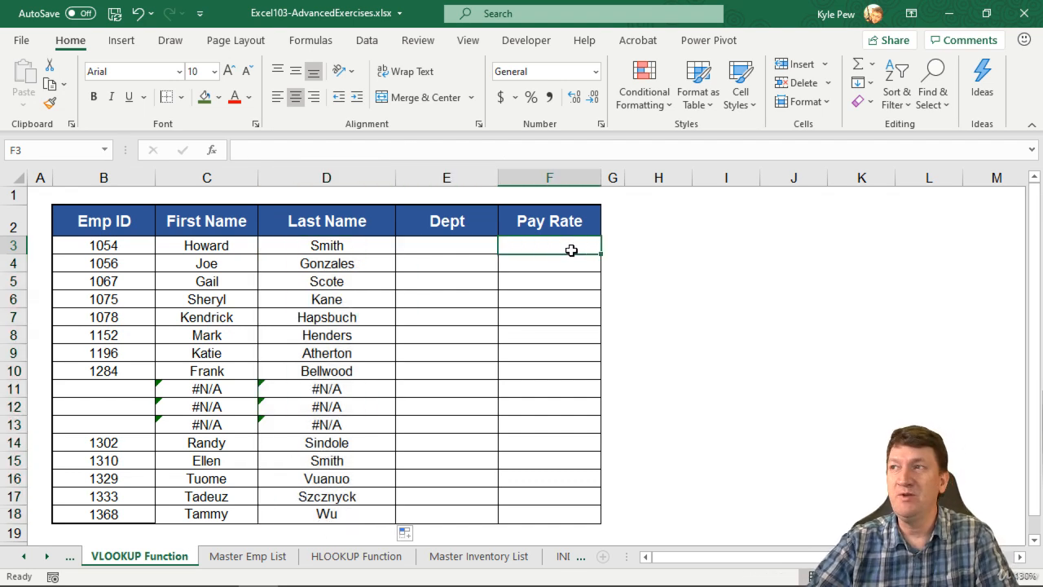